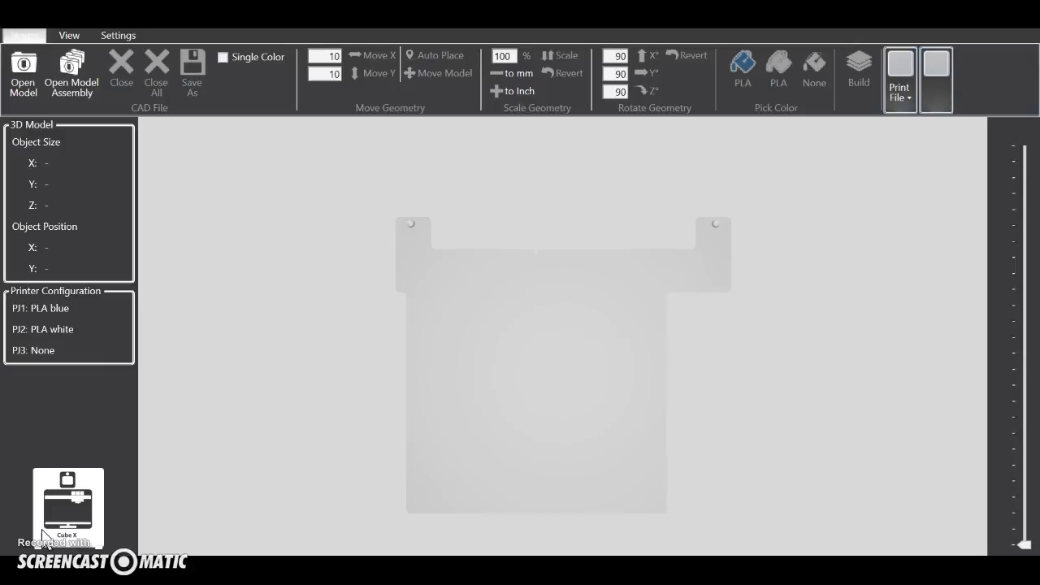
Load treefrog_45_cut.stl from Desktop > cubex_creation_files onto the build plate
click(24, 69)
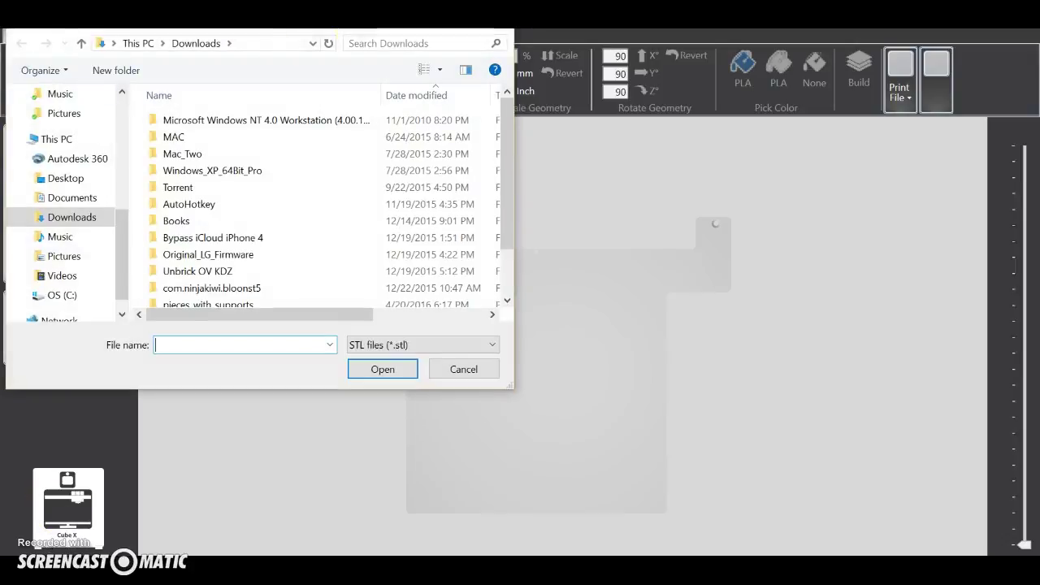
click(138, 45)
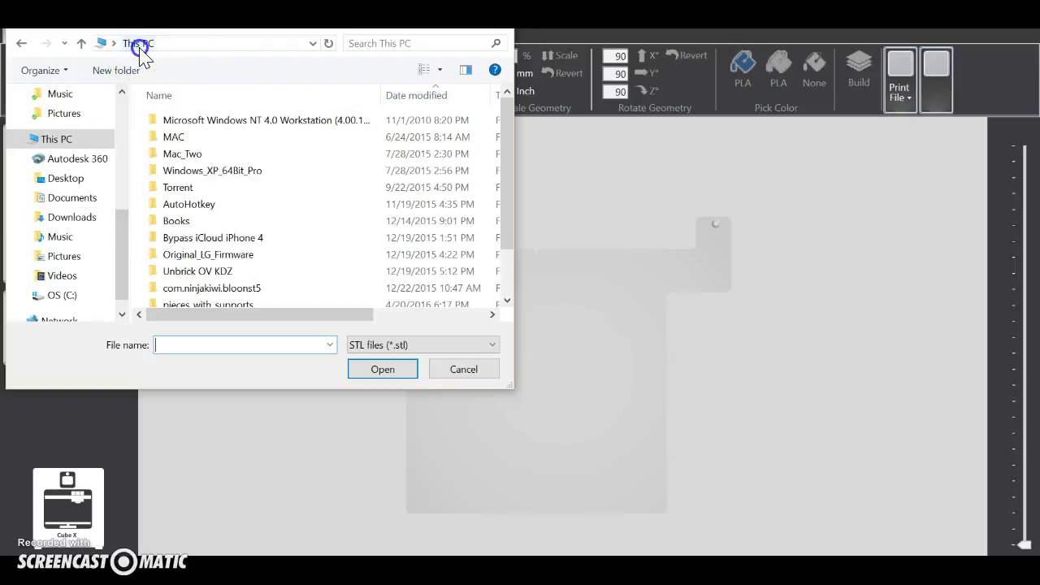
double_click(238, 150)
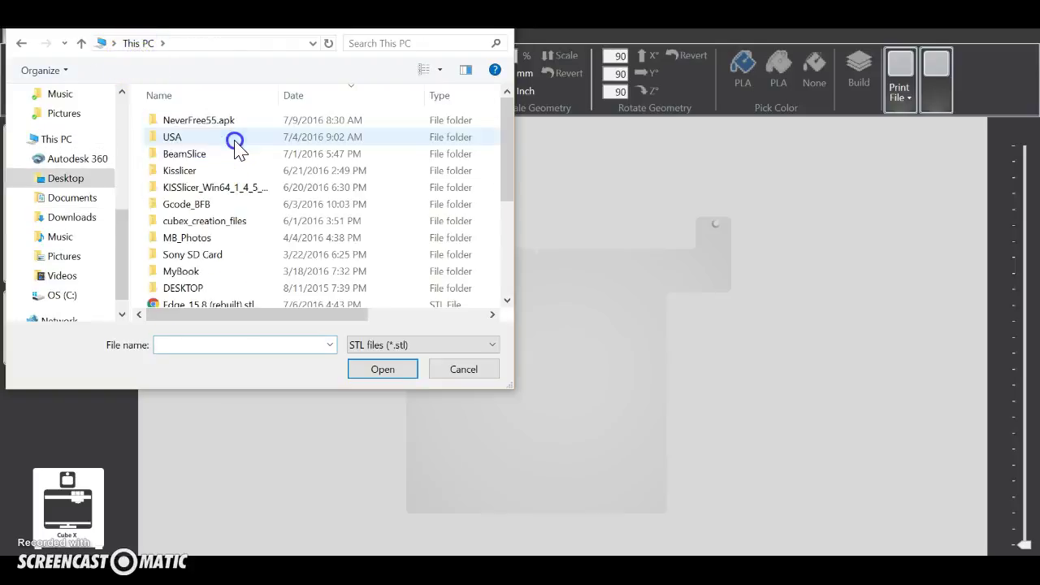
click(221, 222)
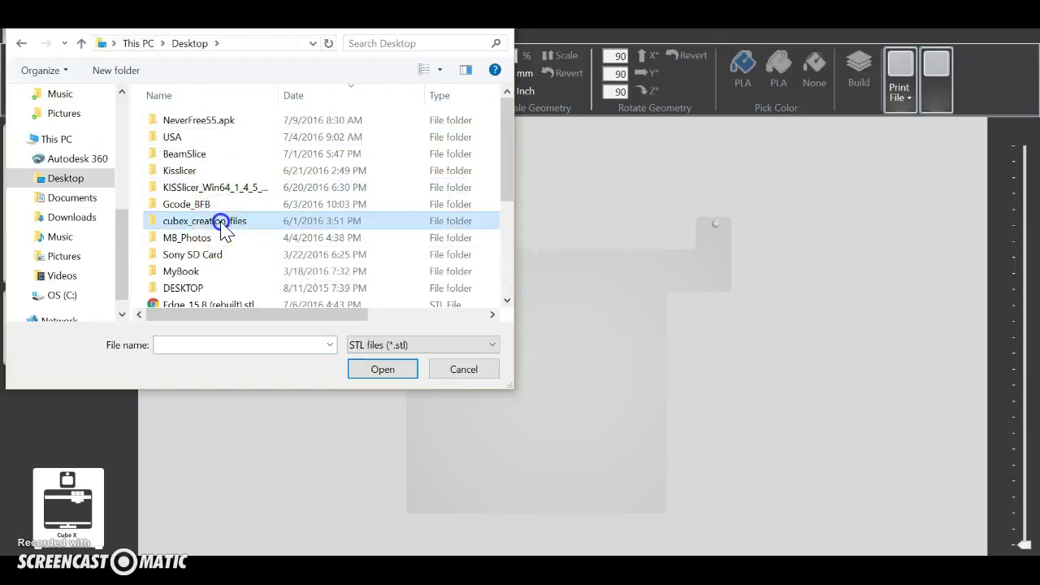
double_click(221, 222)
scroll(256, 244, down, 7)
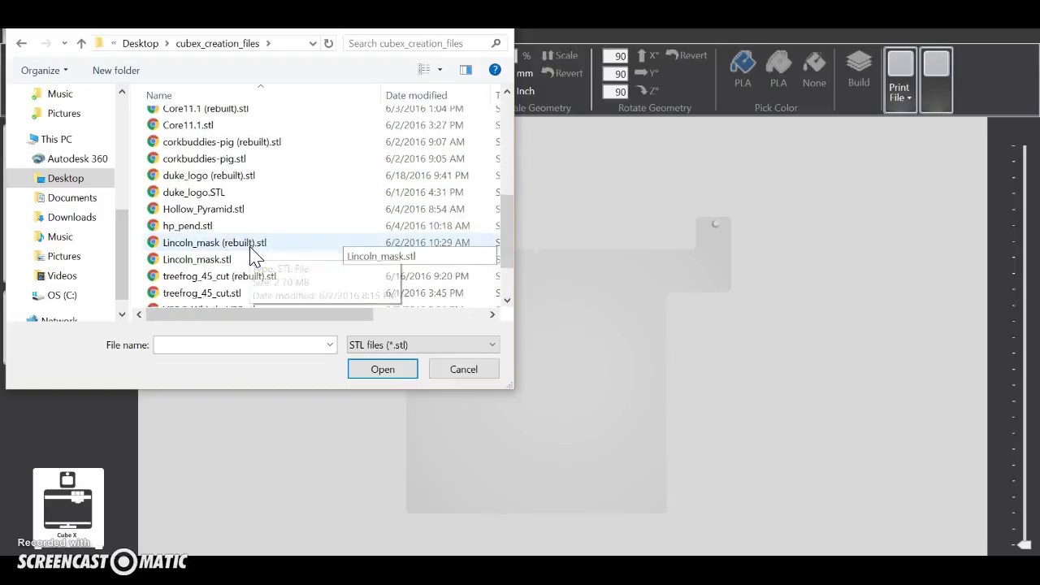
scroll(251, 255, down, 1)
double_click(244, 259)
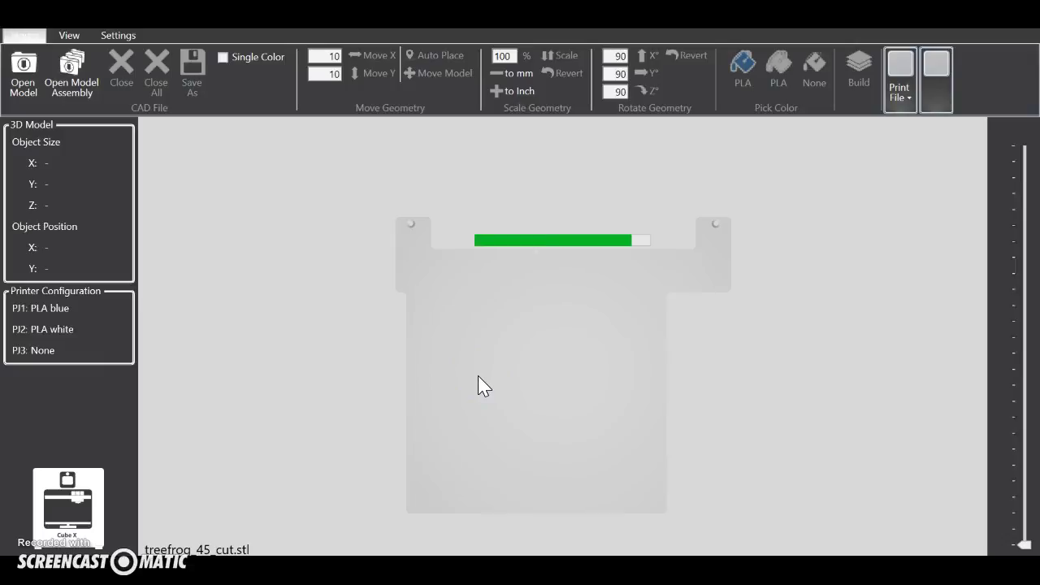
Attempt an X rotation without a selection and dismiss the No Model Selected warning
click(499, 371)
right_drag(576, 418, 548, 451)
scroll(546, 358, up, 5)
scroll(550, 360, down, 5)
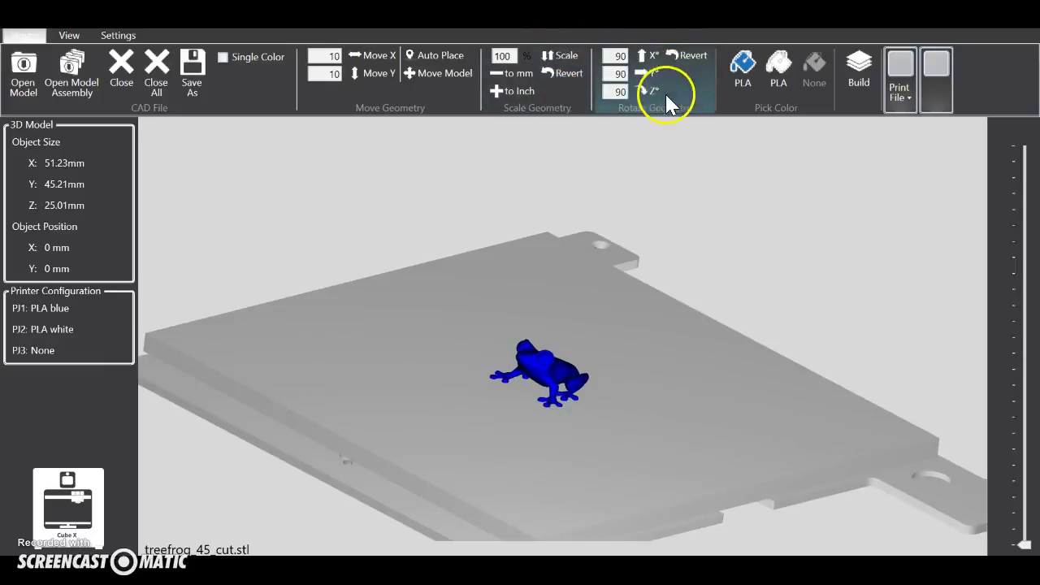
click(653, 55)
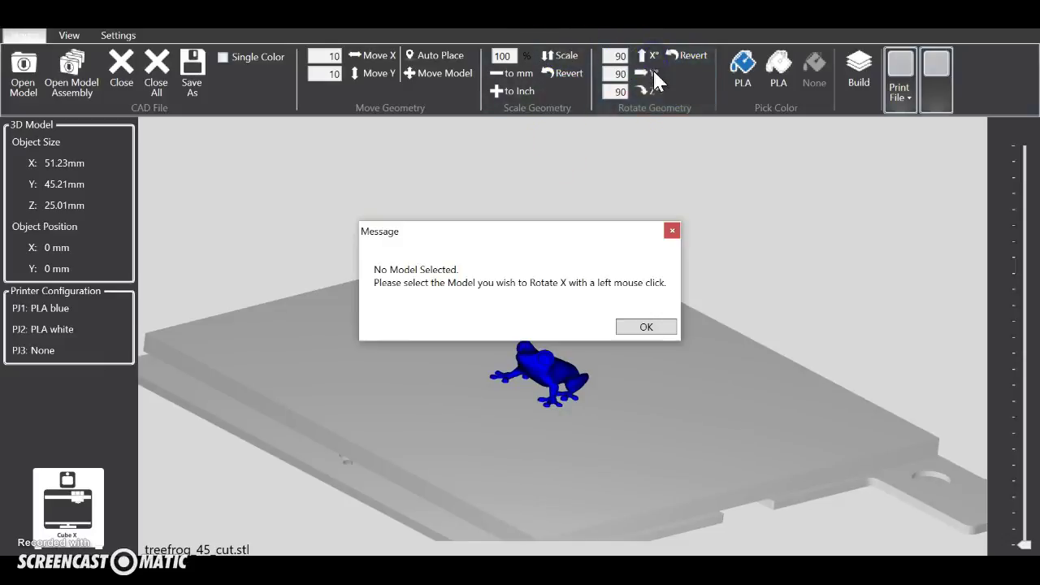
click(646, 327)
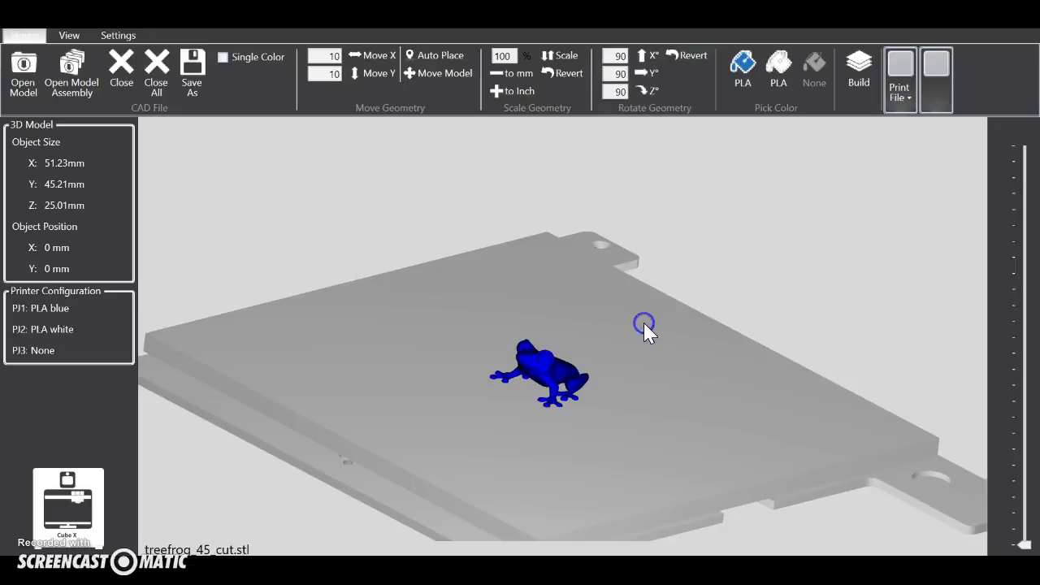
Select the frog, rotate it three 90° turns about X until upright, and reset scale to 100%
click(555, 378)
click(653, 57)
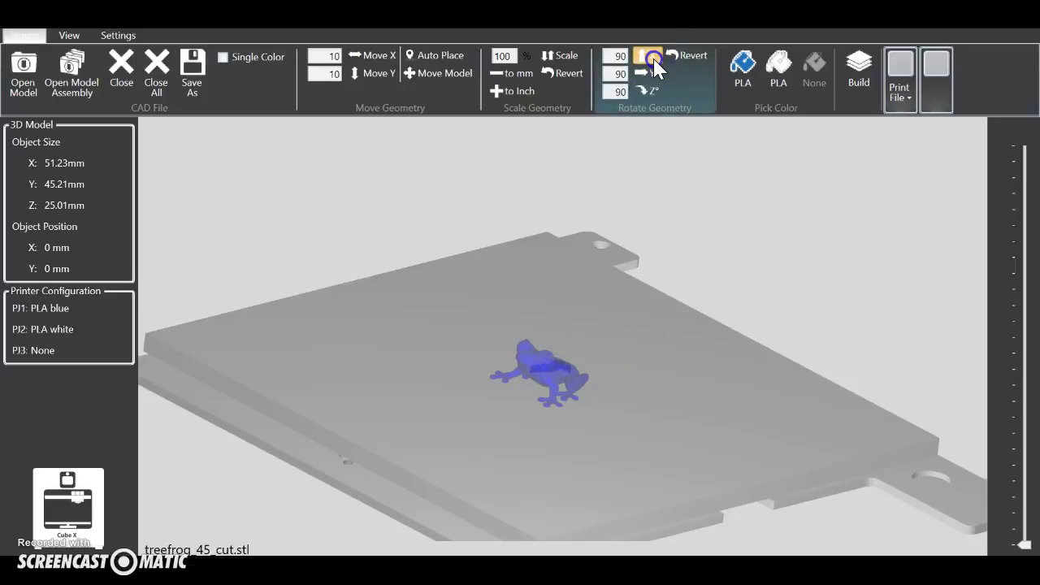
click(653, 56)
click(653, 56)
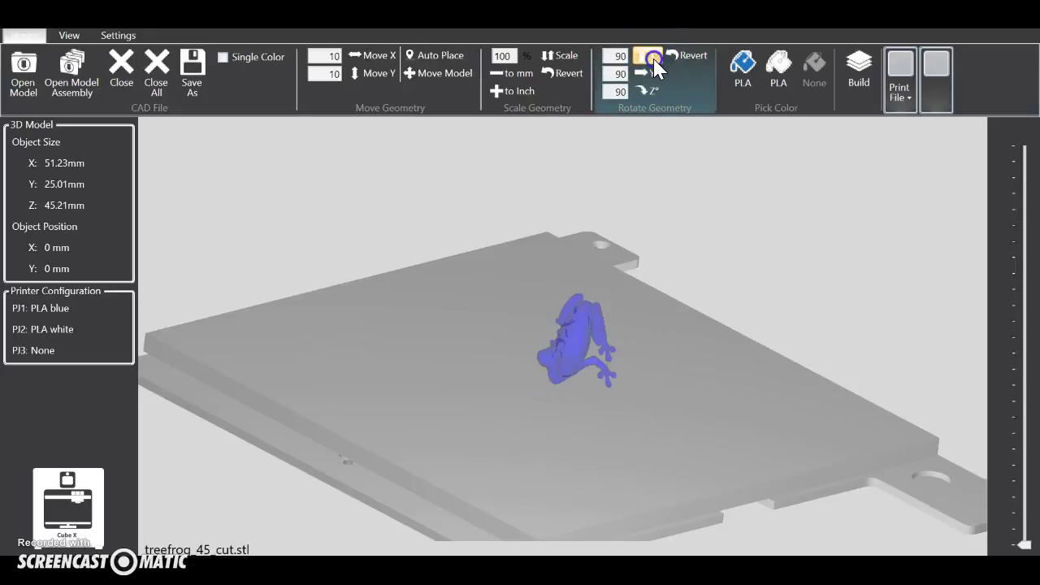
click(560, 75)
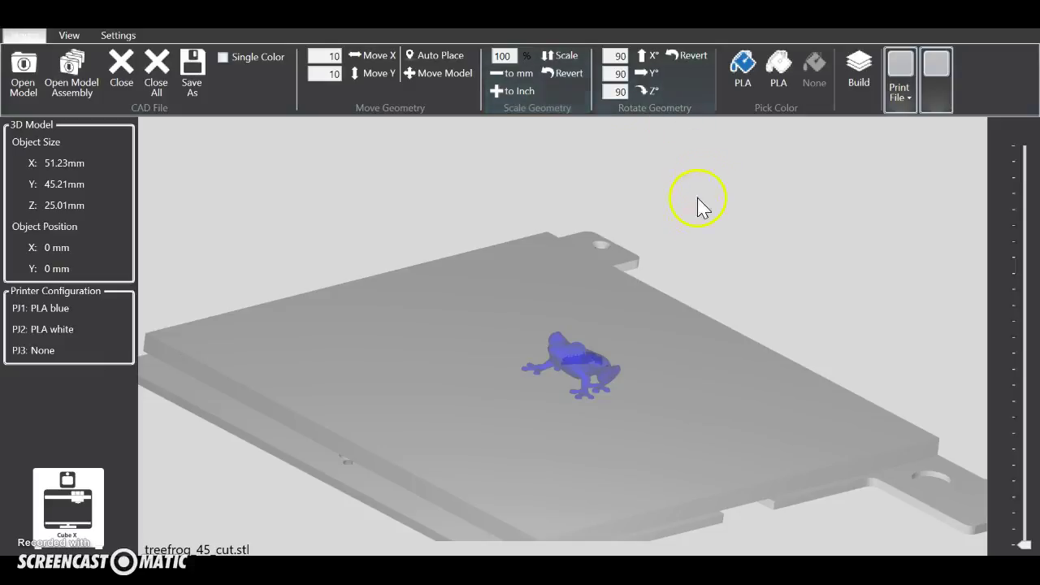
Assign the frog's shell to the blue PLA print jet
drag(626, 291, 651, 297)
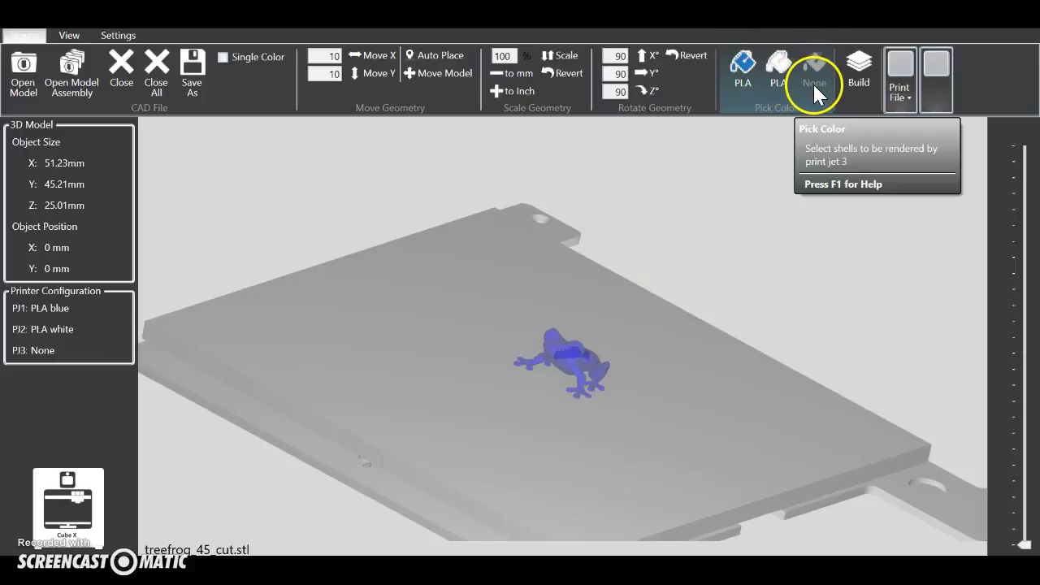
click(746, 85)
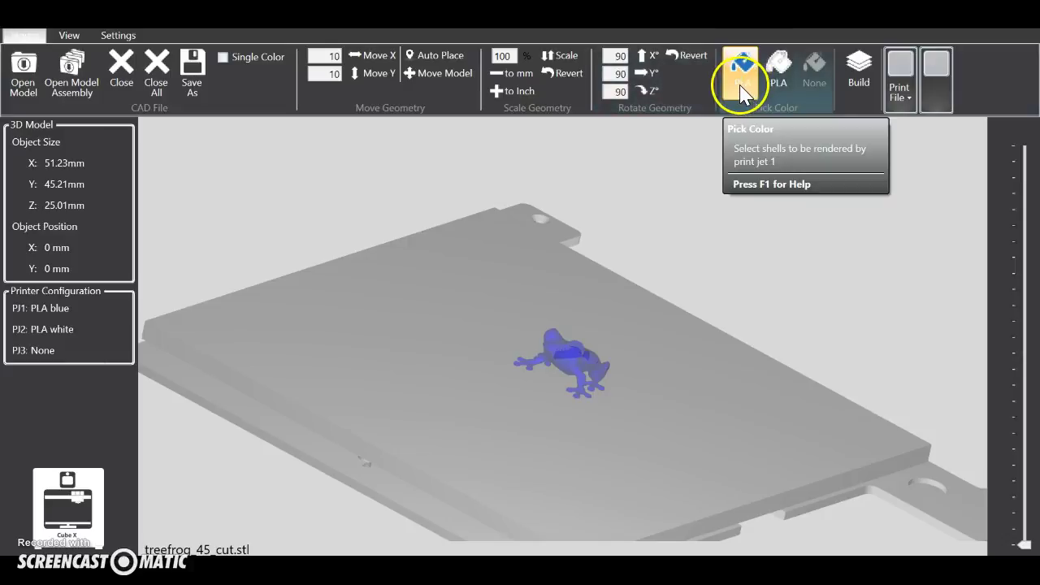
click(746, 85)
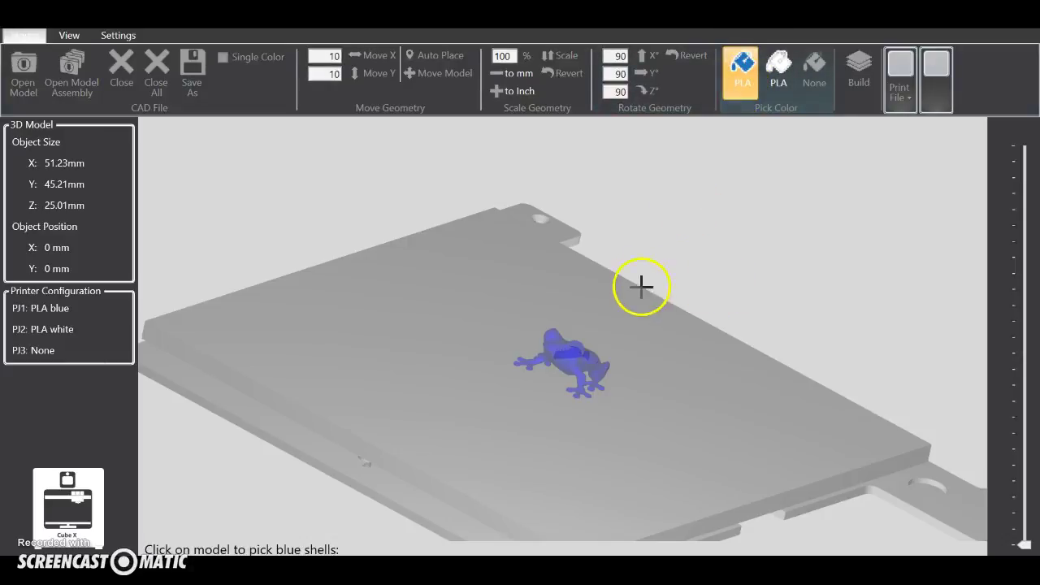
click(581, 353)
click(577, 356)
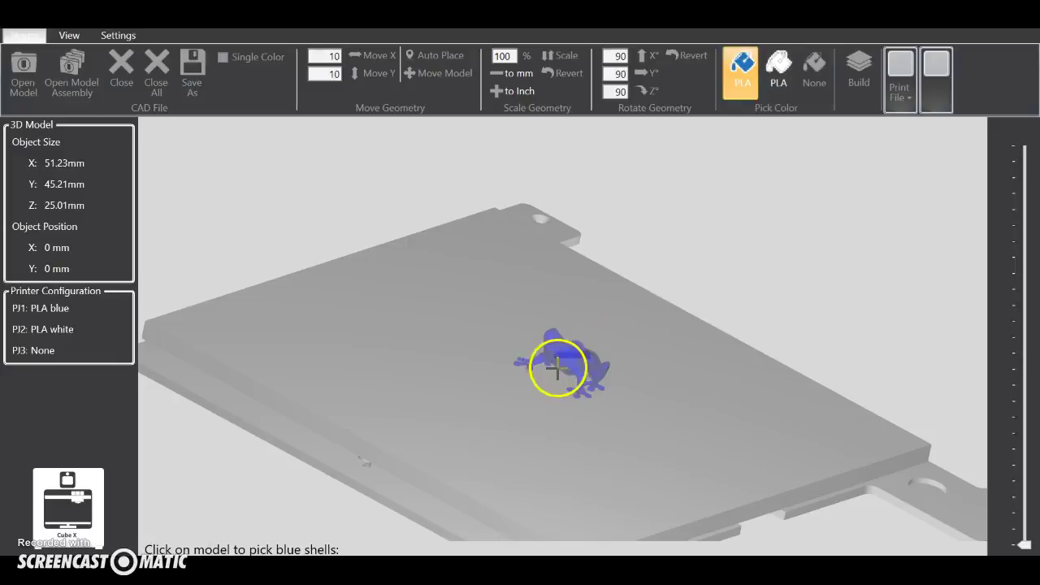
Briefly make the frog white, then recolour it blue PLA and exit pick mode
click(778, 88)
click(611, 344)
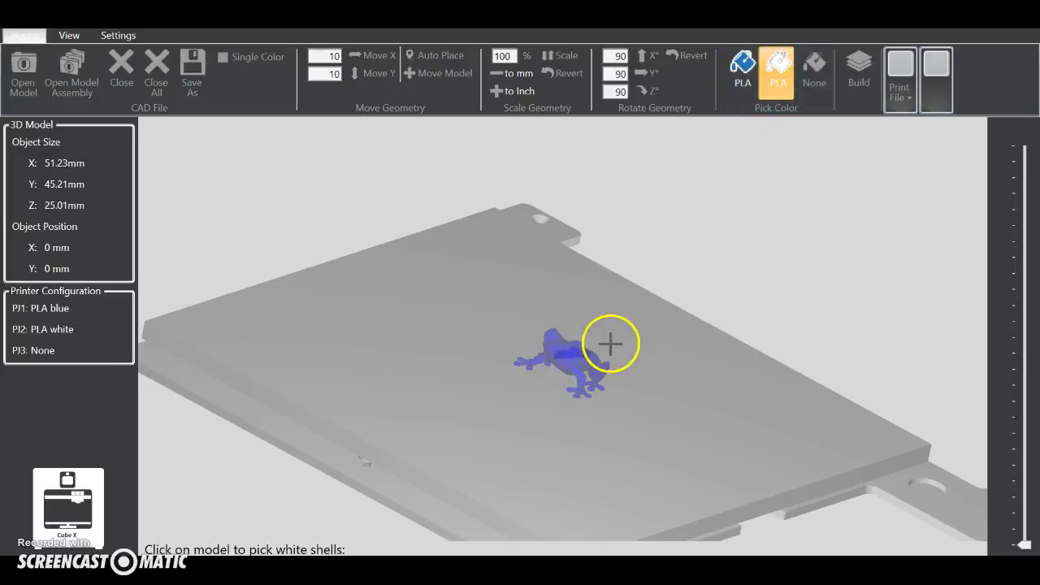
click(517, 332)
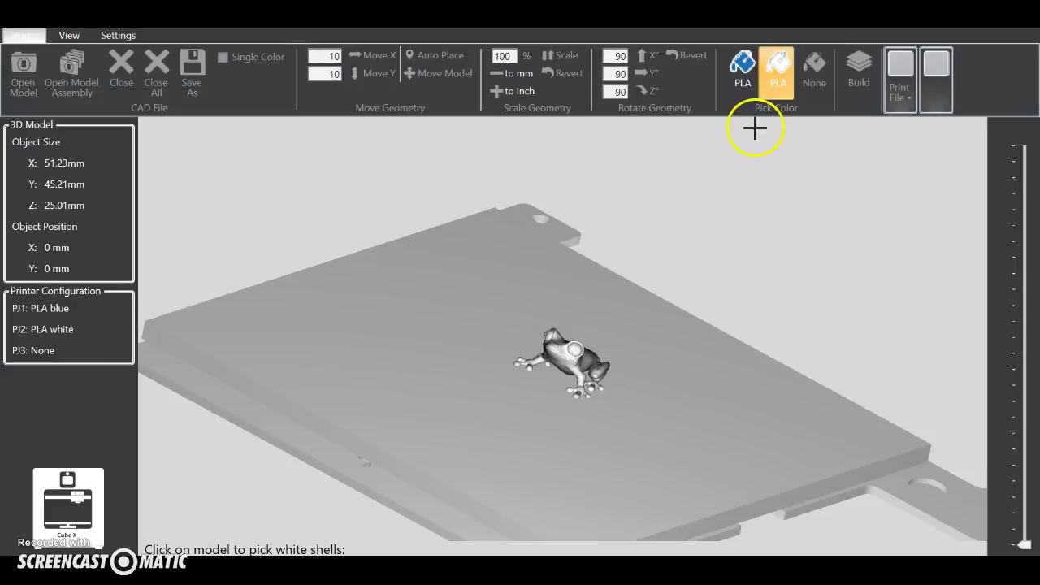
click(742, 77)
click(574, 347)
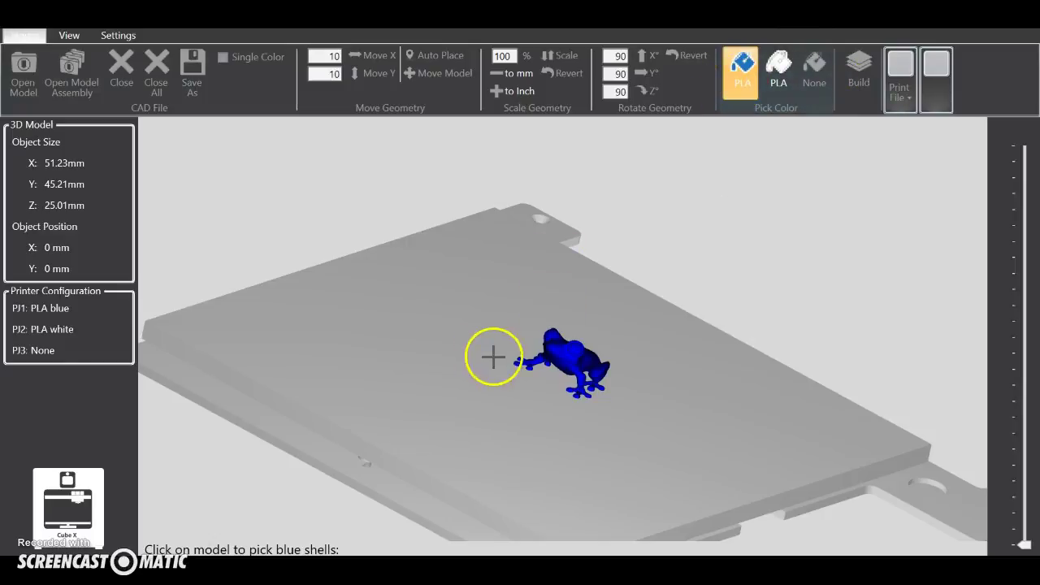
click(738, 98)
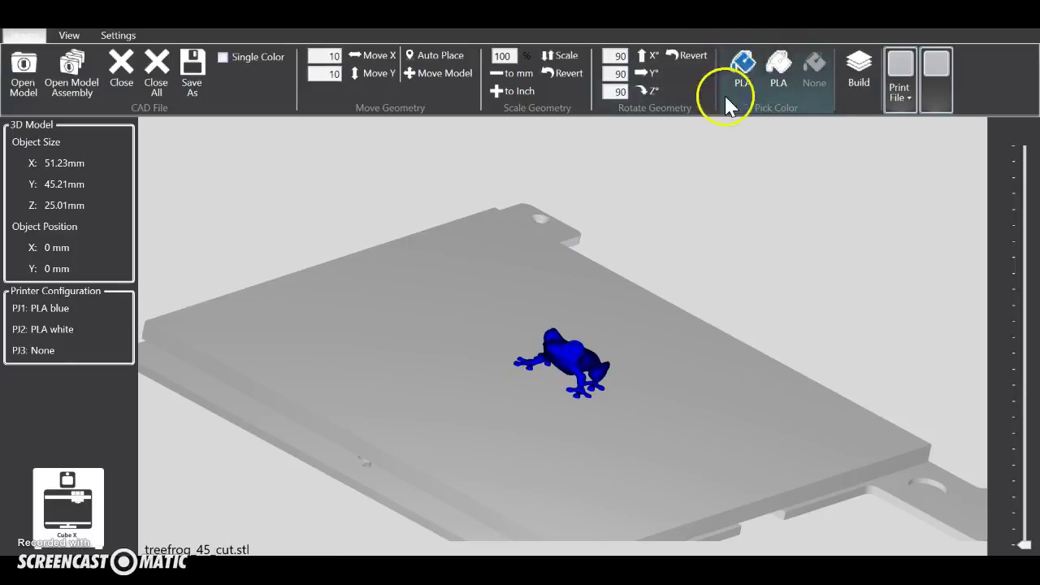
In the Build settings, set layer thickness to 0.25 mm
drag(649, 406, 695, 392)
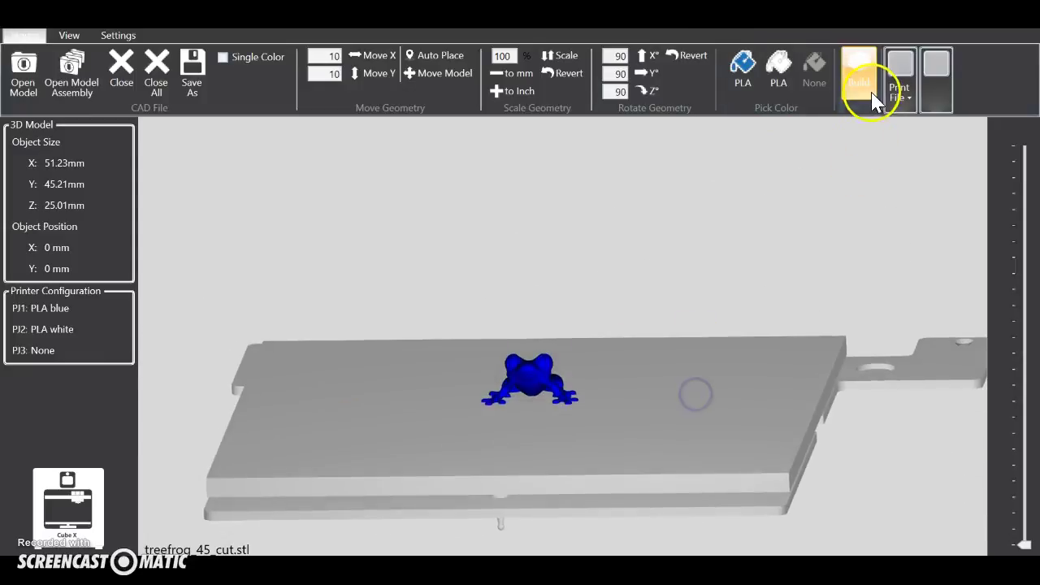
click(861, 73)
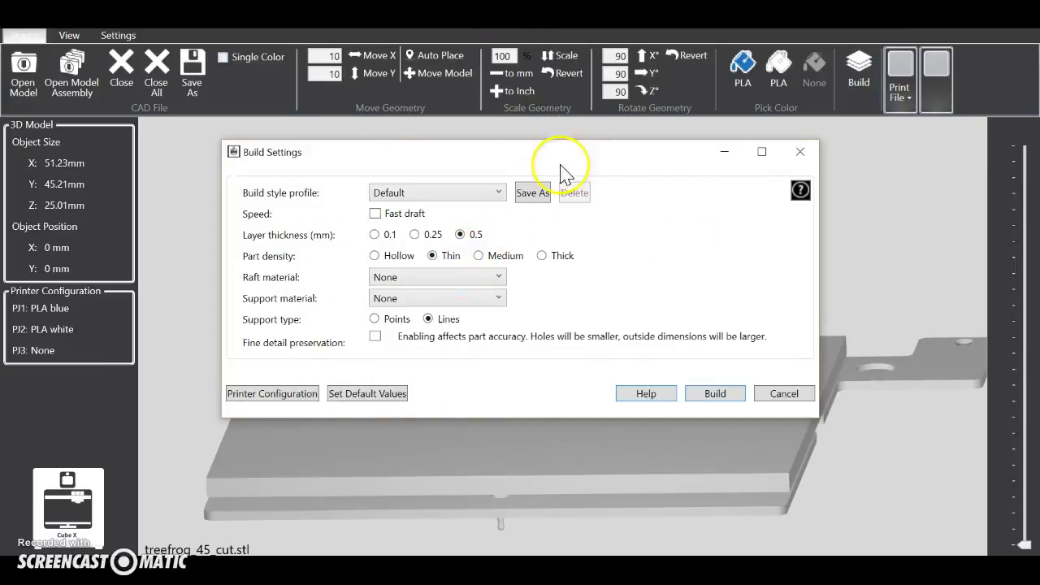
click(415, 234)
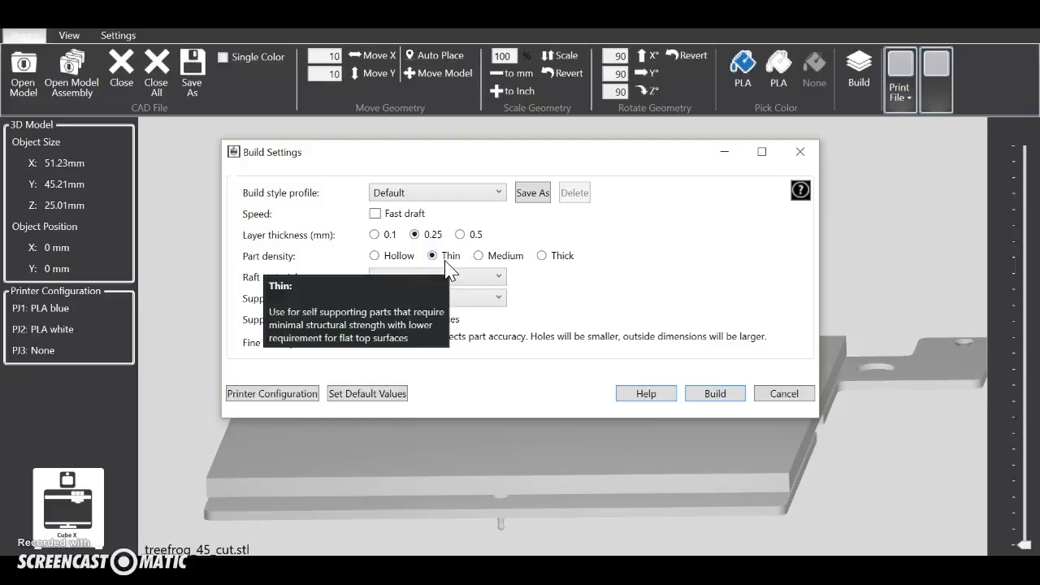
Set the raft material to PLA blue and keep support material at None
click(437, 278)
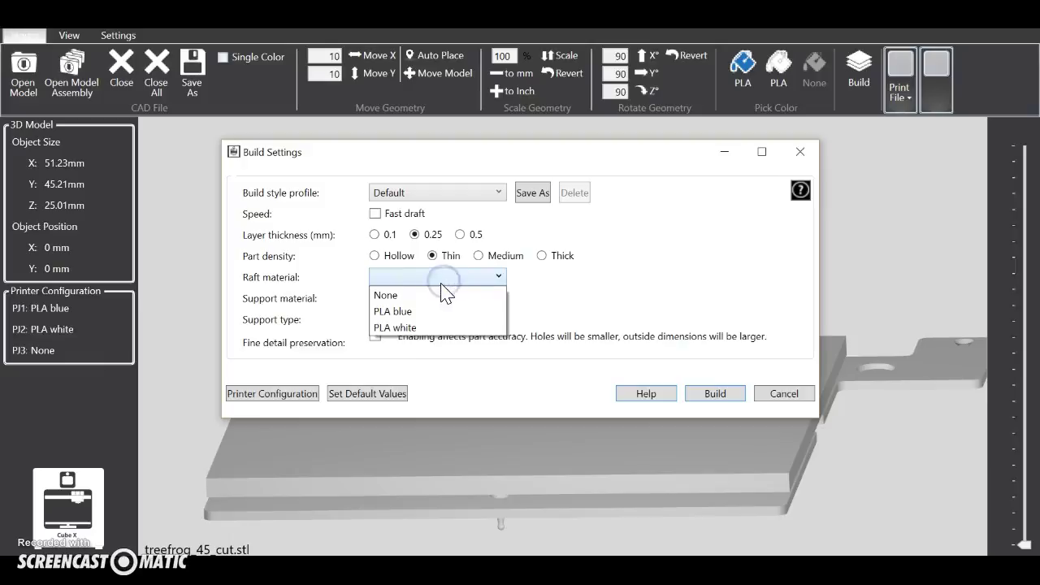
click(441, 297)
click(439, 298)
click(425, 316)
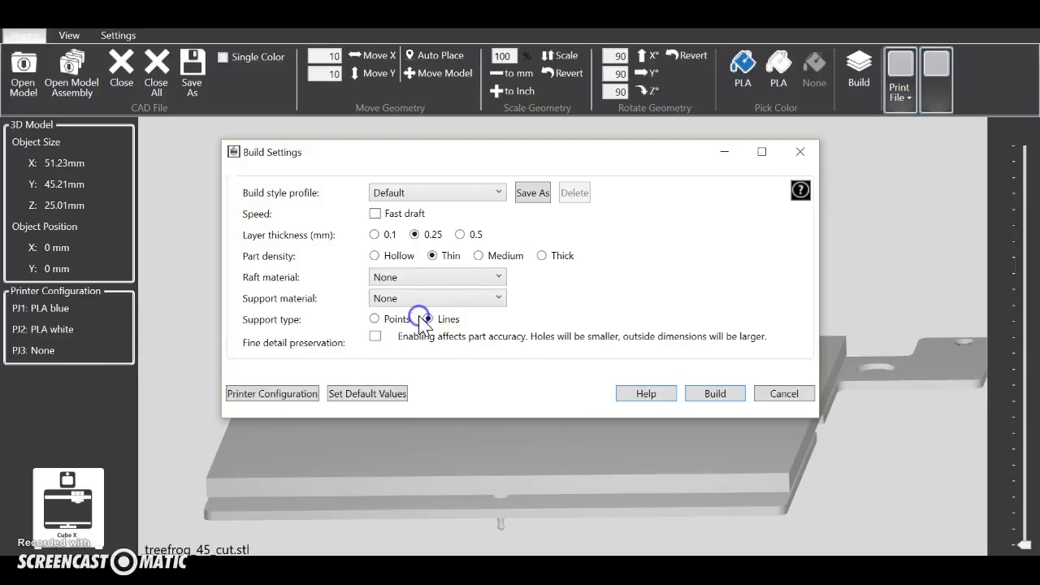
click(477, 278)
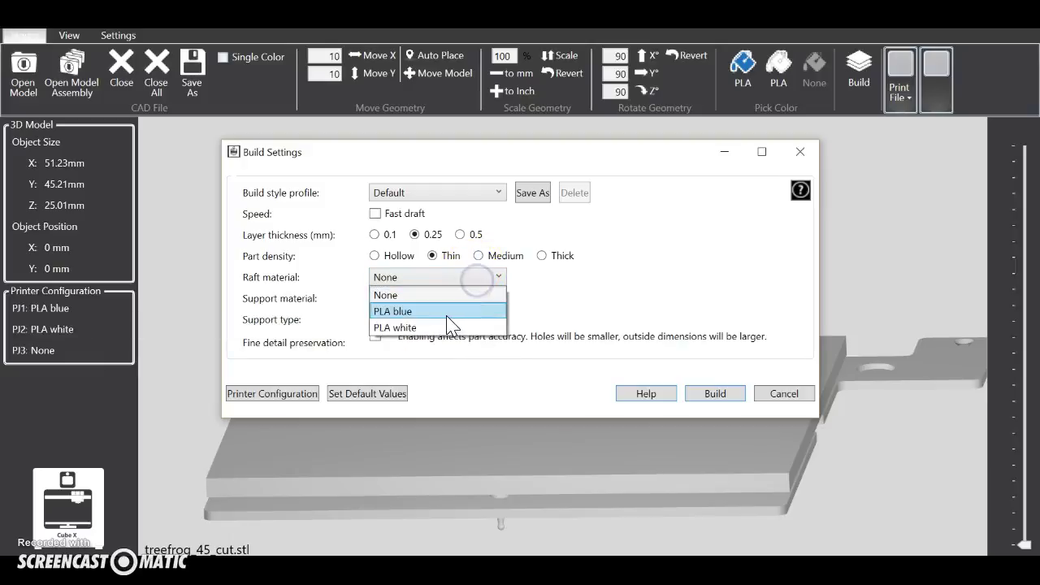
click(447, 313)
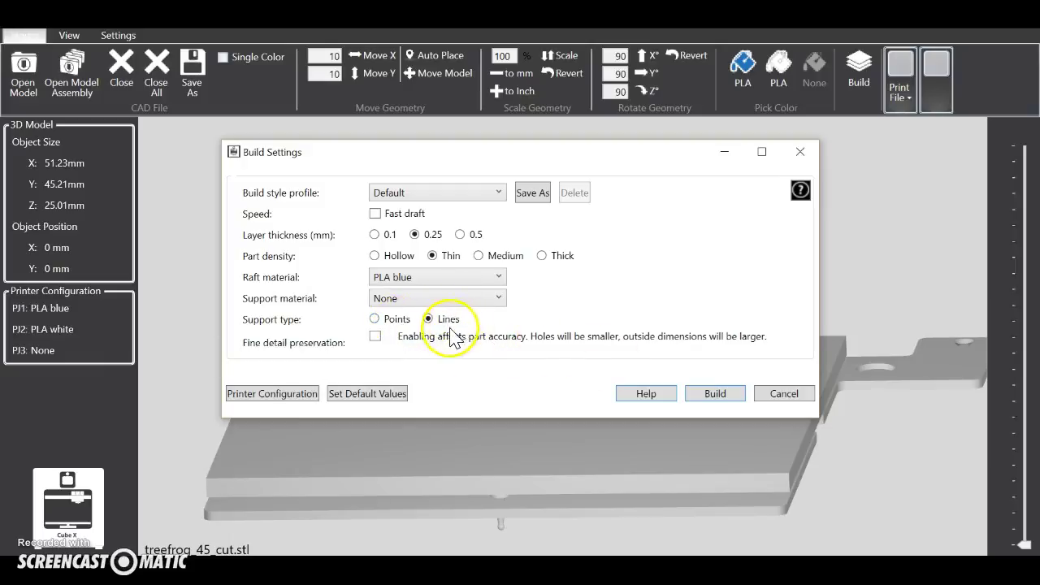
Slice the frog, accept the 9.05 g, 0:50 build summary, and inspect the result
click(714, 396)
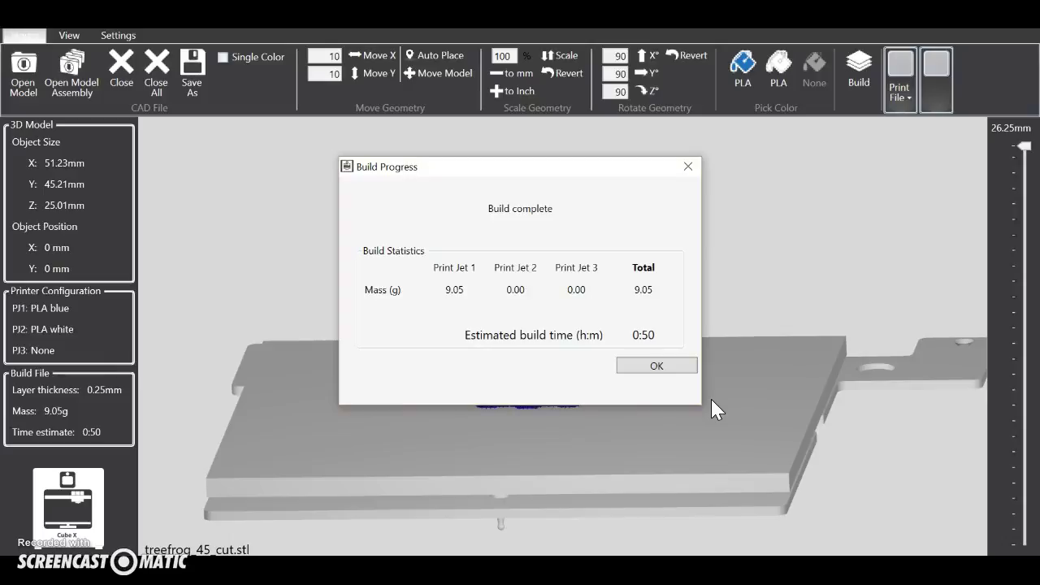
click(655, 367)
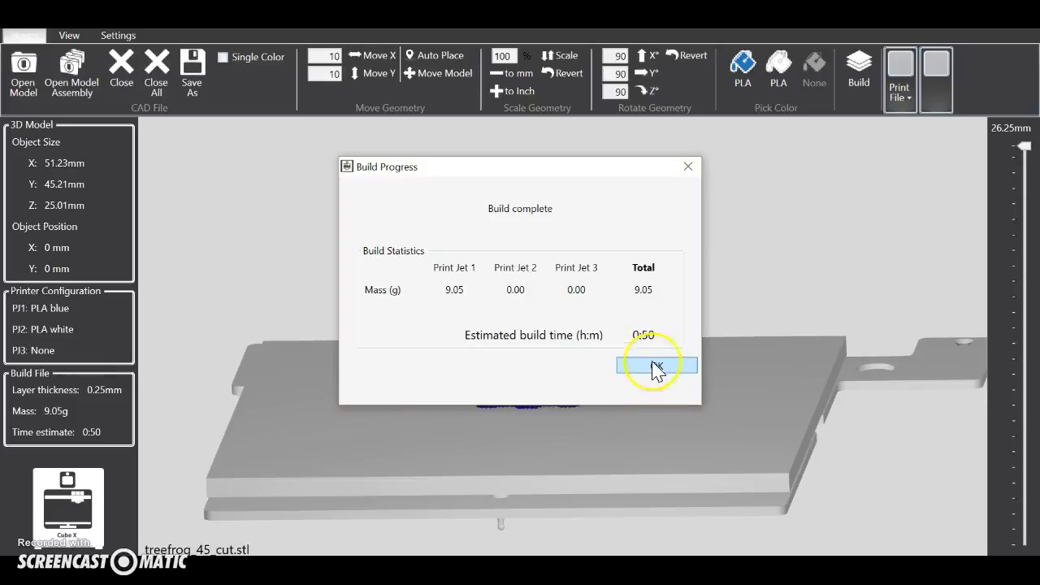
click(724, 424)
drag(724, 424, 714, 366)
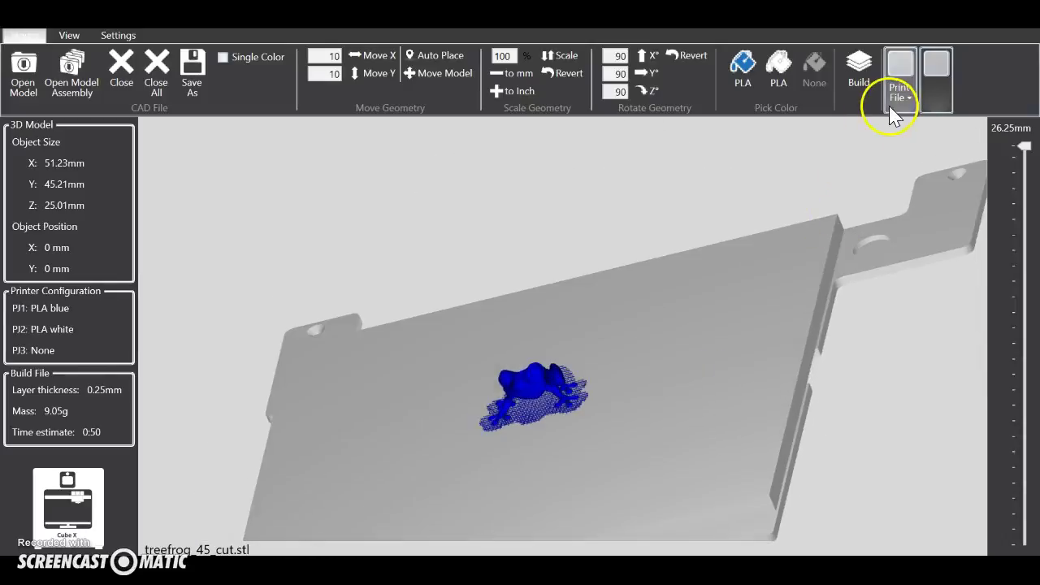
click(899, 86)
click(892, 146)
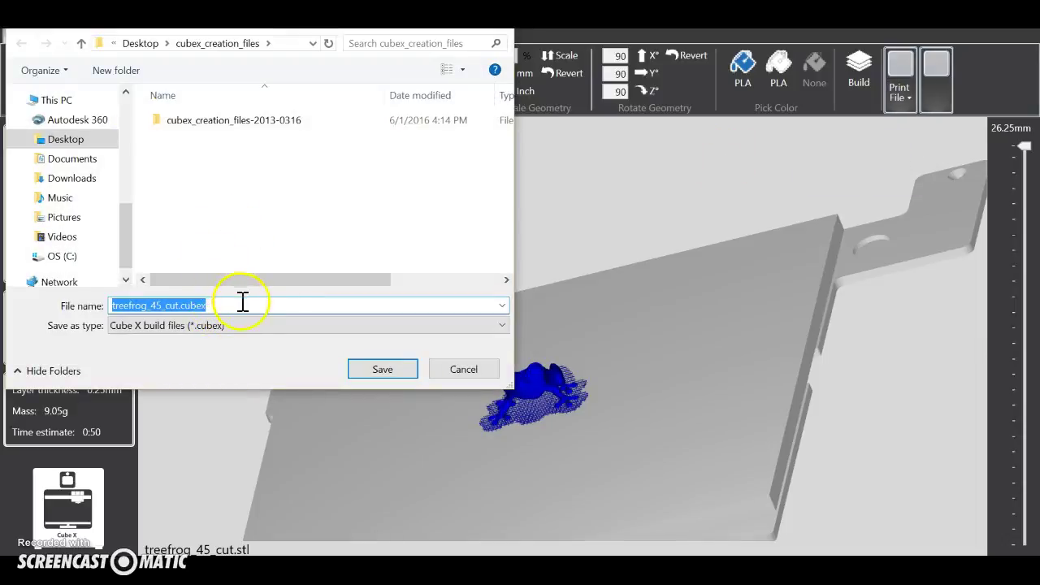
click(230, 330)
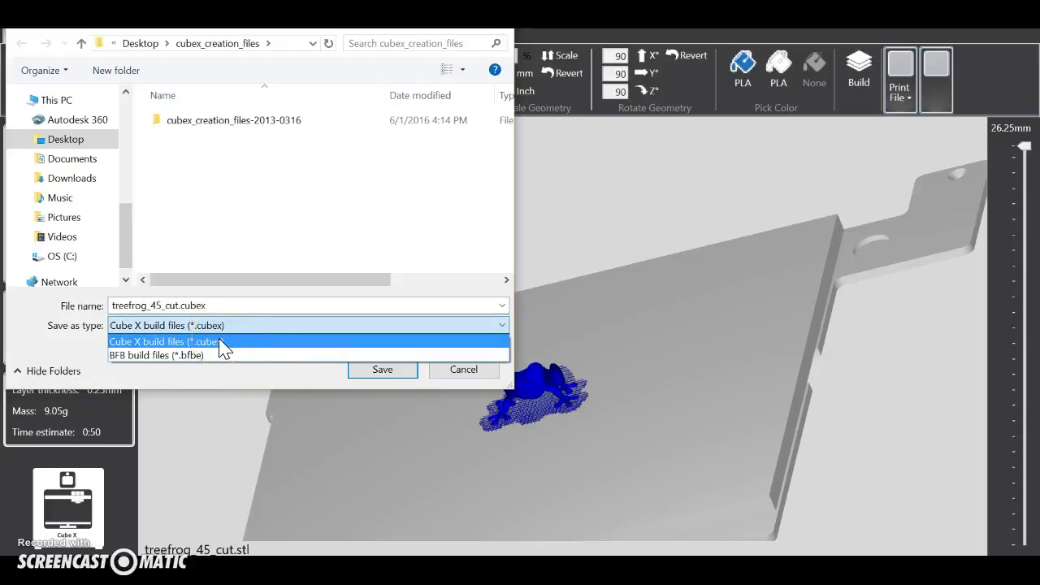
click(184, 363)
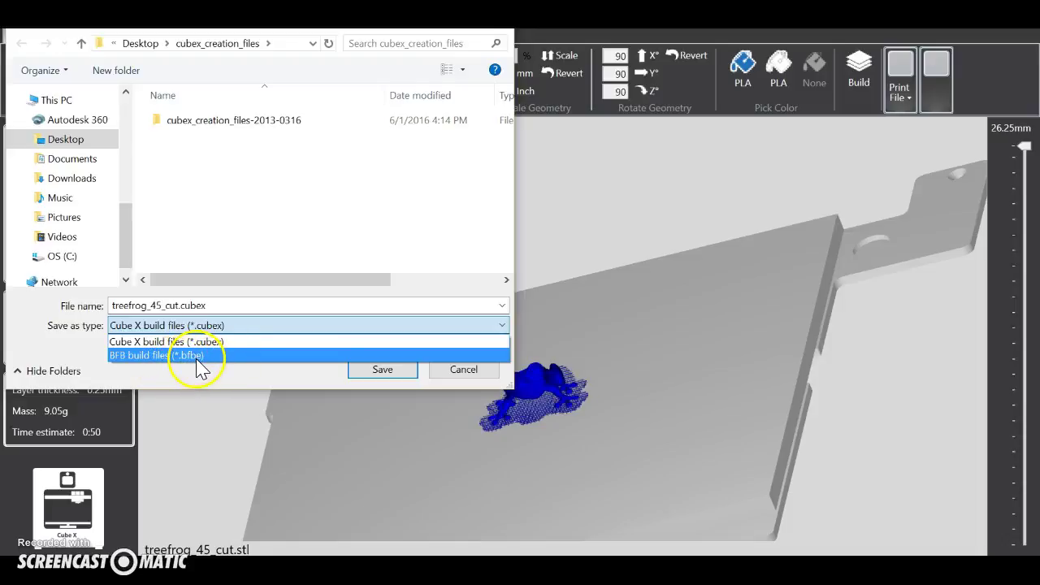
click(221, 341)
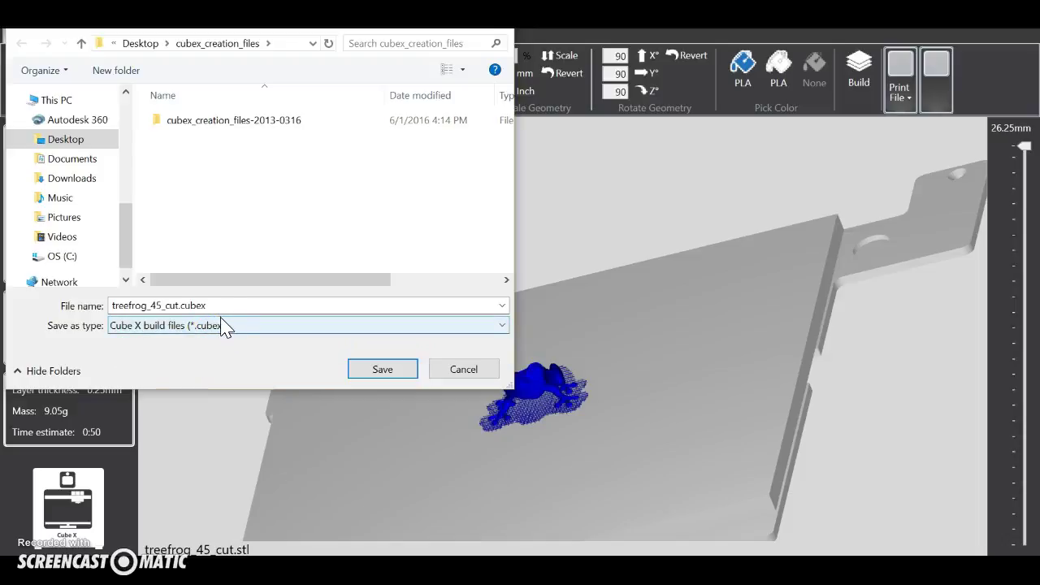
click(197, 280)
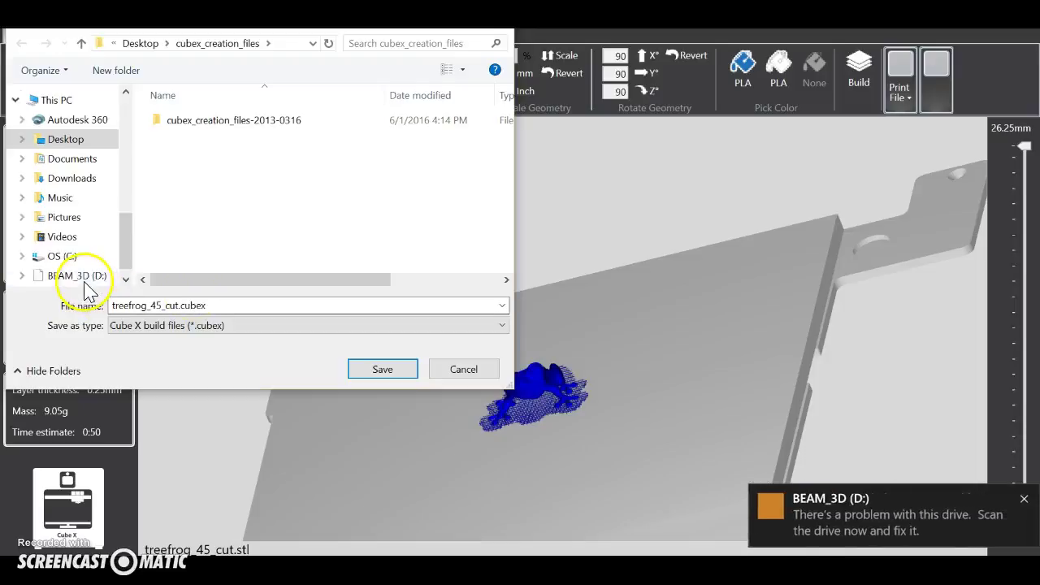
click(83, 288)
click(87, 230)
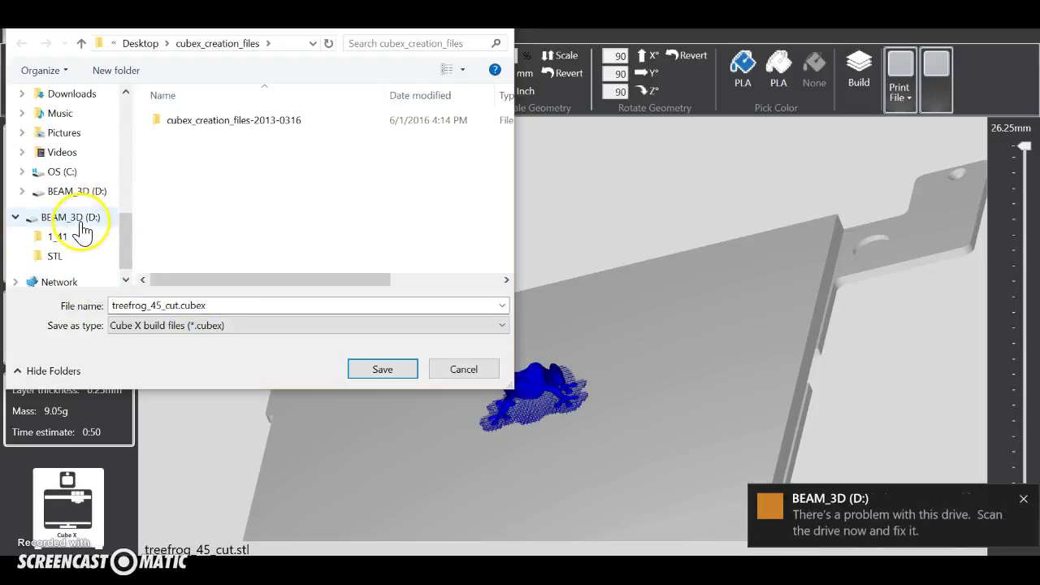
click(80, 235)
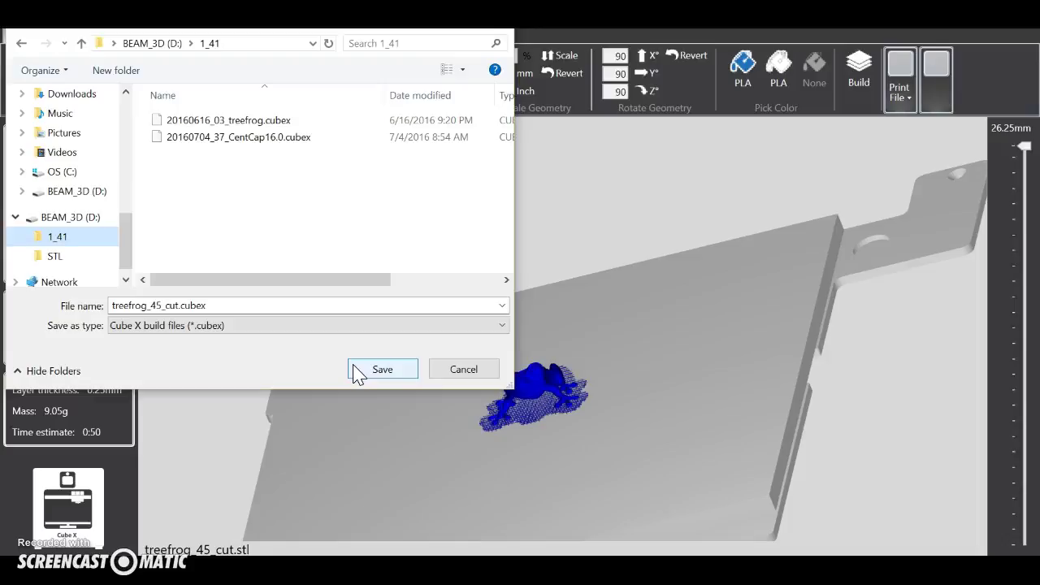
click(452, 372)
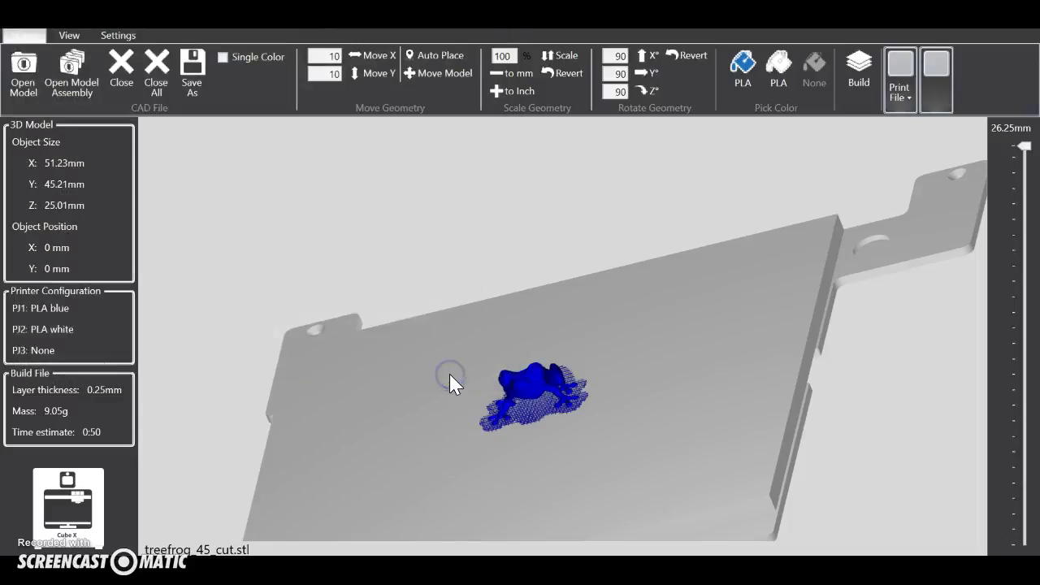
drag(449, 374, 388, 362)
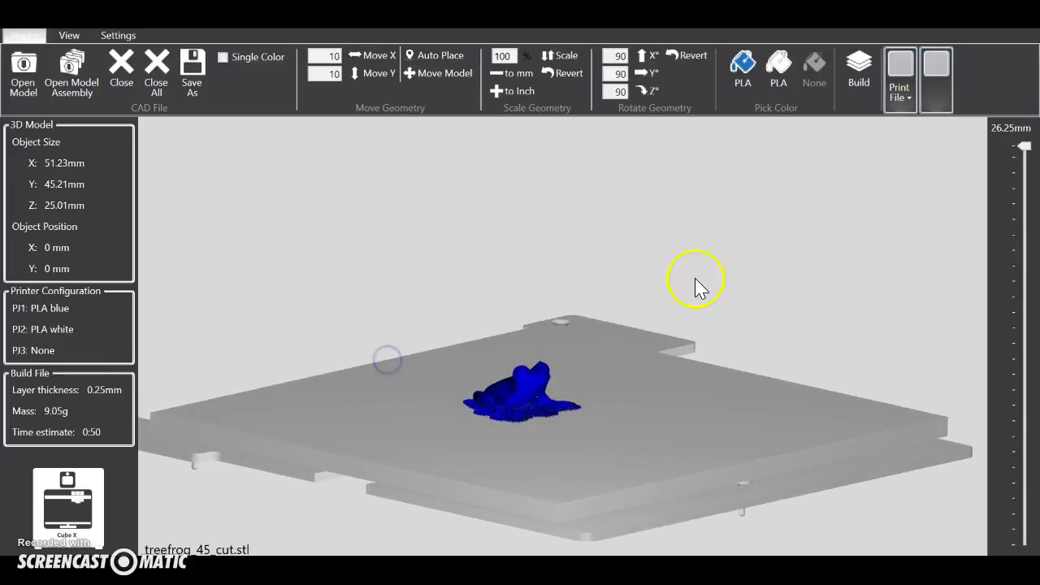